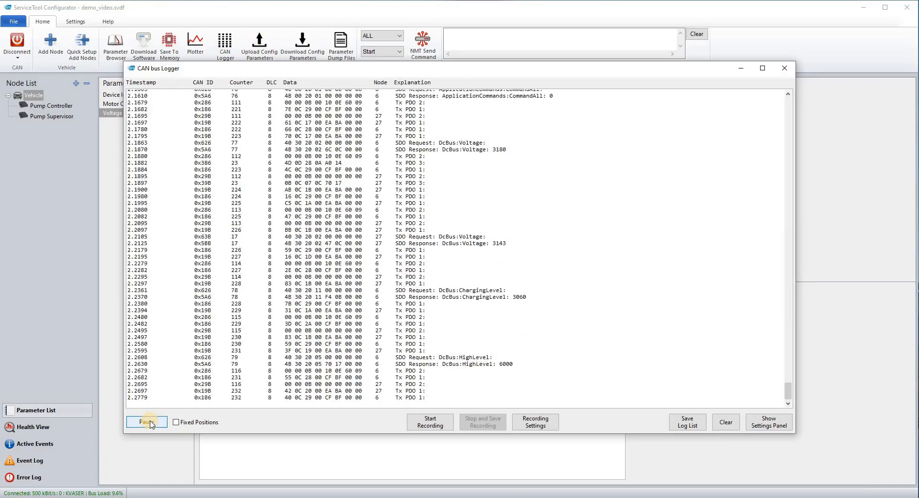
Pause the CAN log and examine the index, subindex and data bytes of the DcBus:HighLevel SDO response.
{"action": "left_click", "coordinate": [147, 421]}
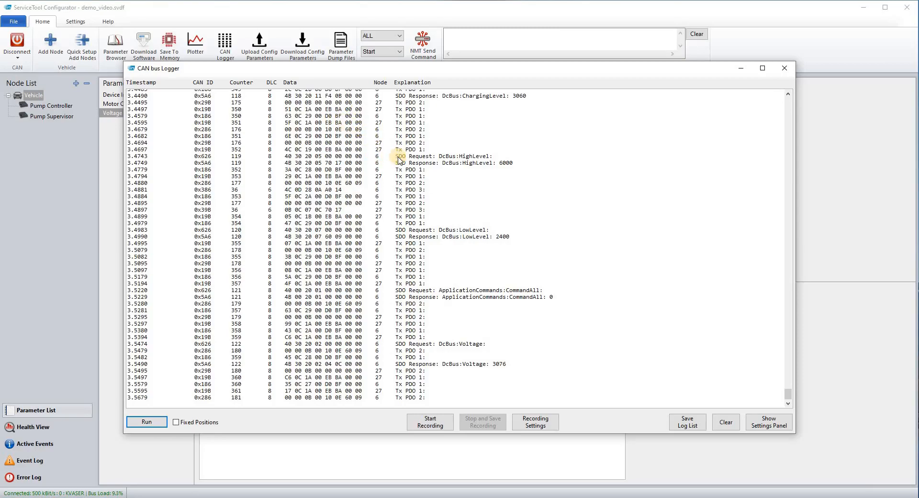
{"action": "left_click", "coordinate": [288, 165]}
{"action": "left_click", "coordinate": [286, 164]}
{"action": "left_click_drag", "start_coordinate": [295, 164], "coordinate": [313, 164]}
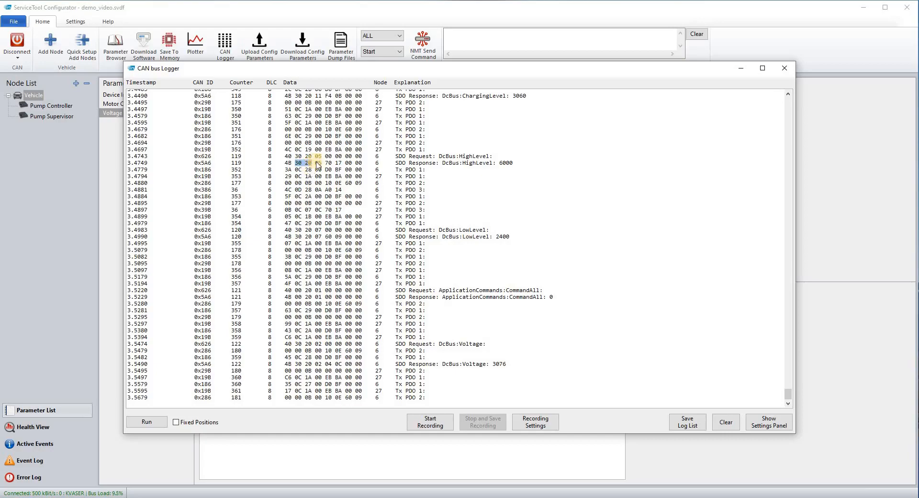
{"action": "double_click", "coordinate": [318, 164]}
{"action": "left_click_drag", "start_coordinate": [326, 164], "coordinate": [363, 169]}
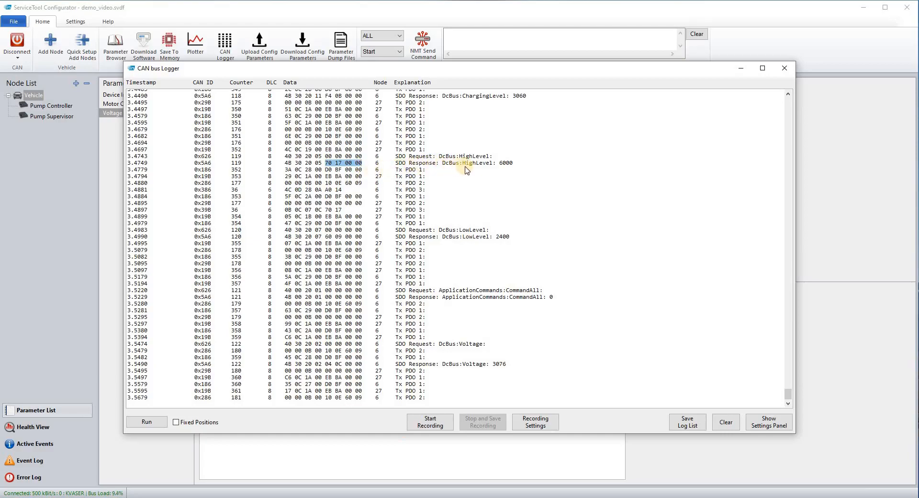
{"action": "left_click", "coordinate": [505, 168]}
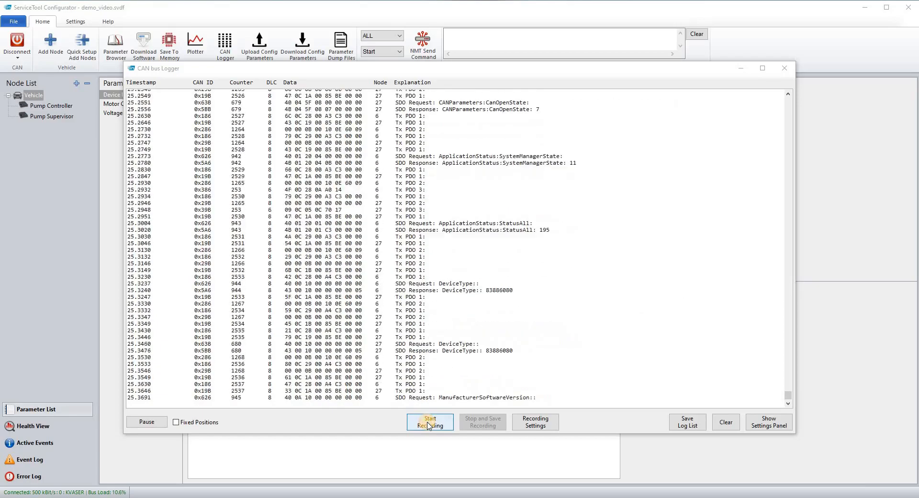
Set the CAN recording folder to C:\inmotion\WorkDir\ServiceTool\can logs and keep the Binary File Format - BLF (*.blf).
{"action": "left_click", "coordinate": [430, 423]}
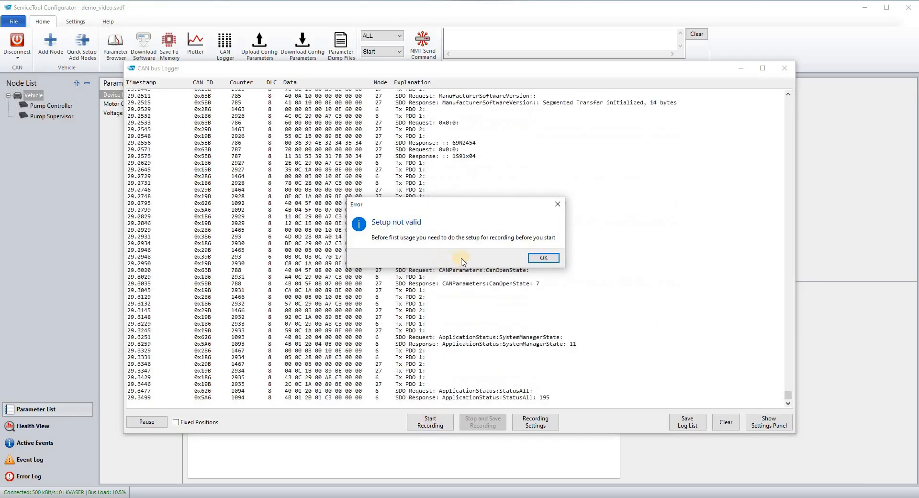
{"action": "left_click", "coordinate": [544, 259]}
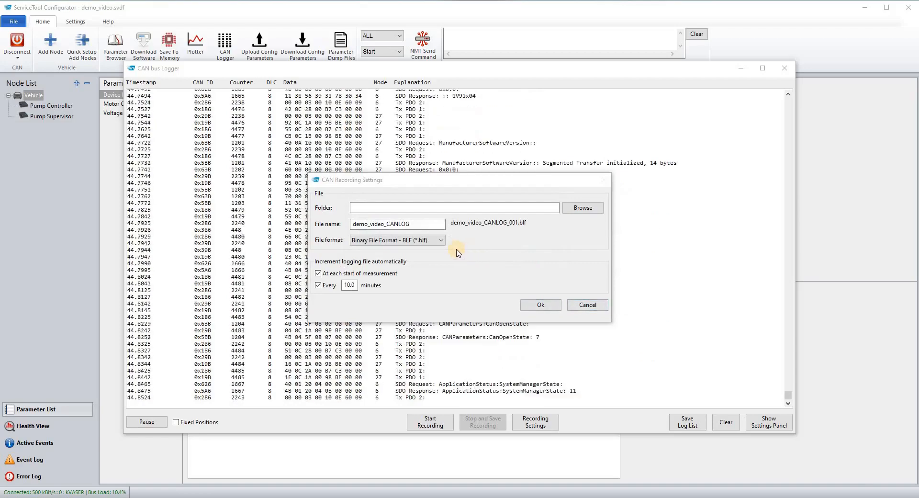
{"action": "left_click", "coordinate": [584, 207]}
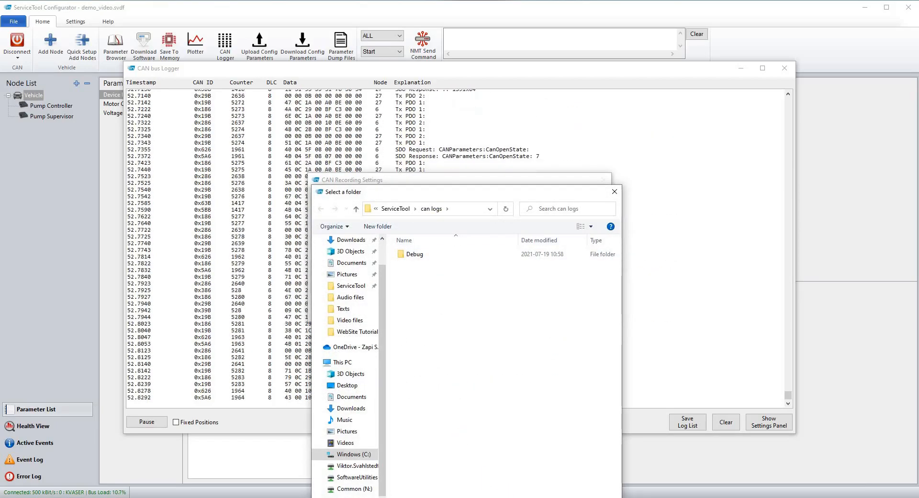
{"action": "left_click", "coordinate": [546, 497]}
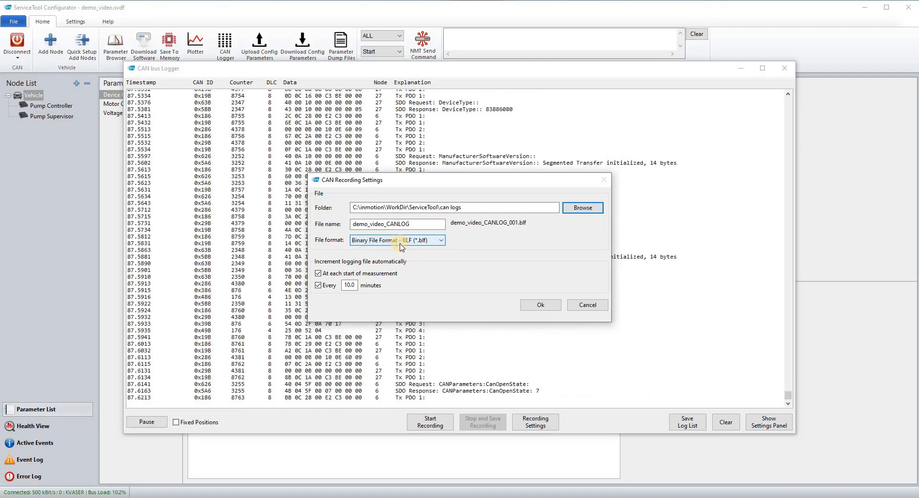
{"action": "left_click", "coordinate": [443, 241]}
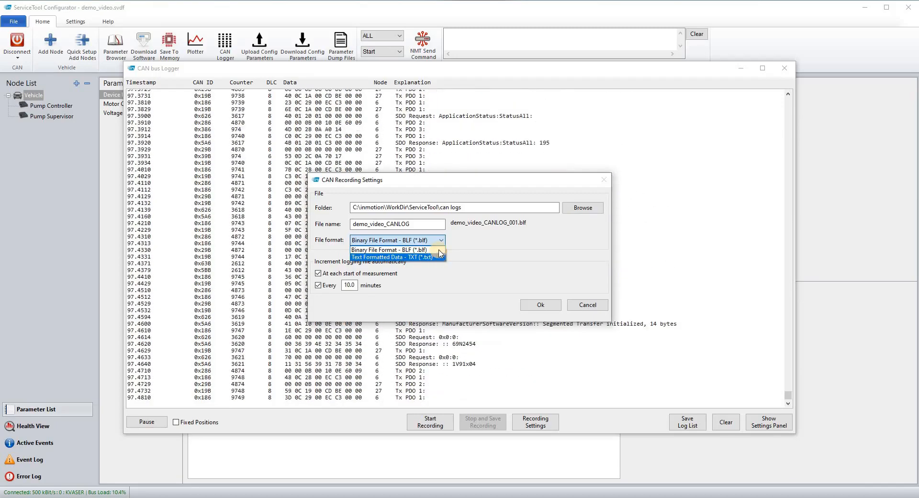
{"action": "left_click", "coordinate": [445, 241]}
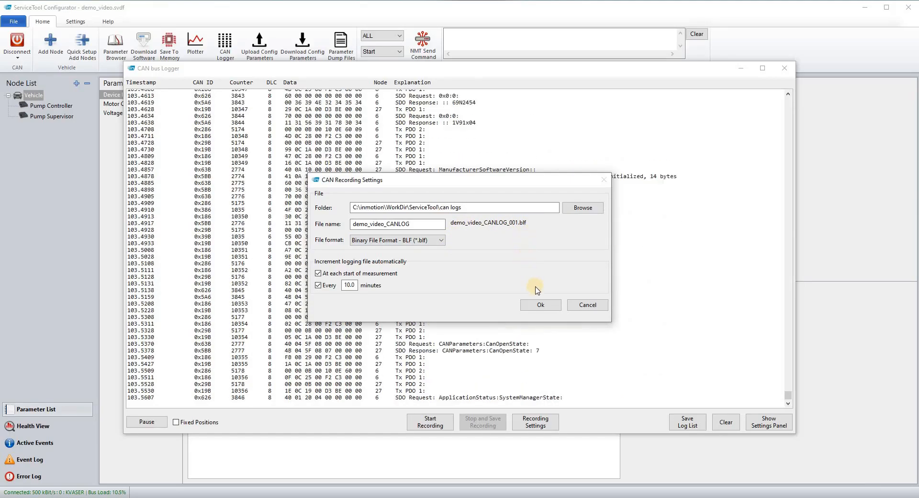
{"action": "left_click", "coordinate": [542, 305]}
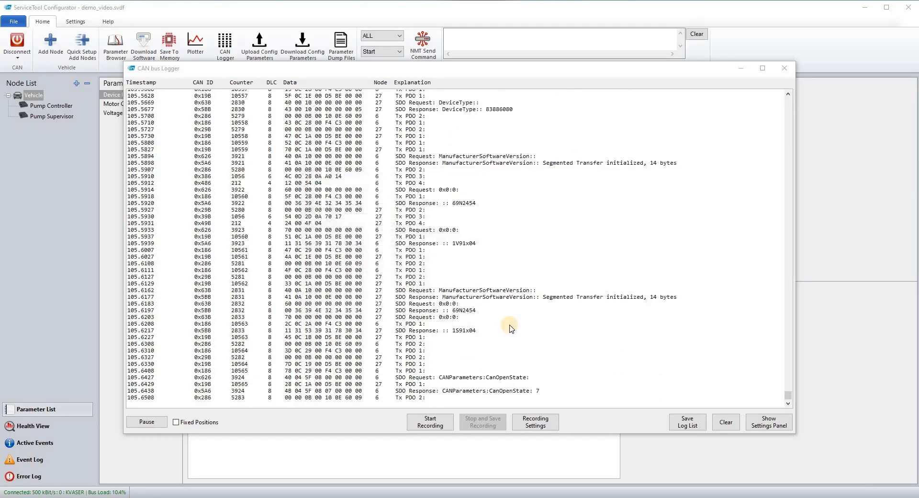
Make two separate recordings of the CAN traffic, stopping and saving each one.
{"action": "left_click", "coordinate": [430, 424]}
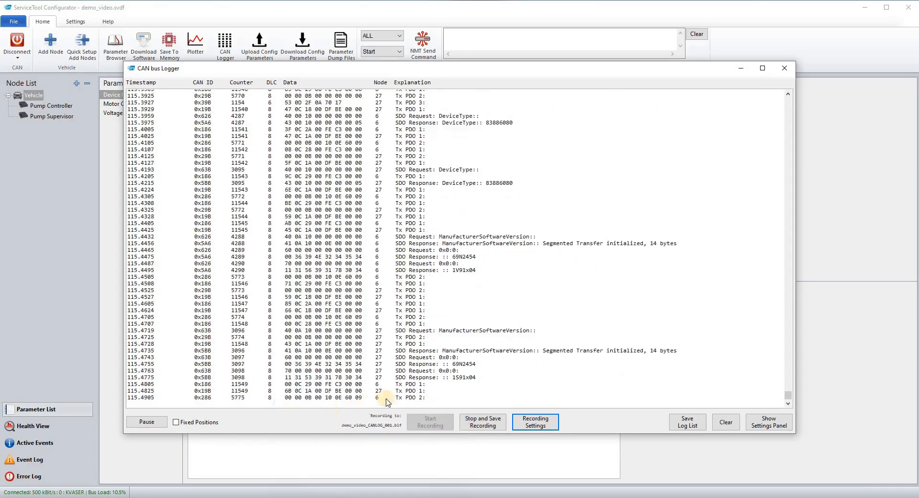
{"action": "left_click", "coordinate": [477, 423]}
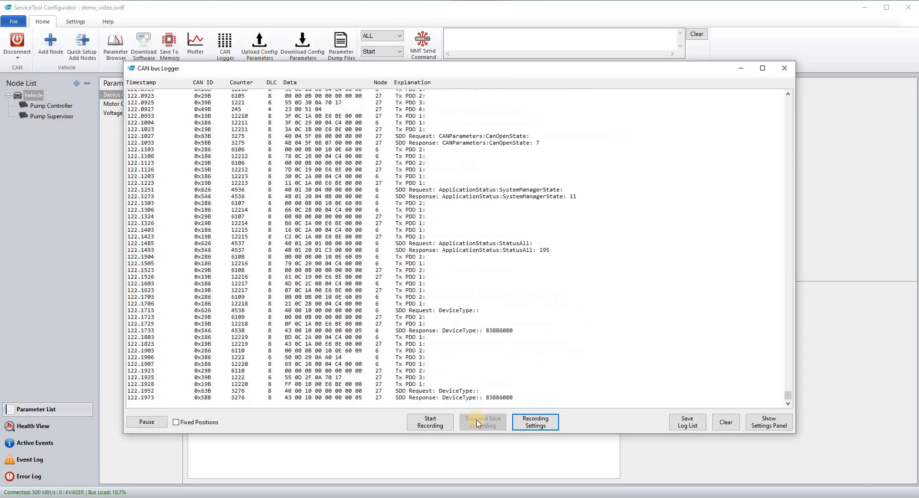
{"action": "left_click", "coordinate": [448, 425]}
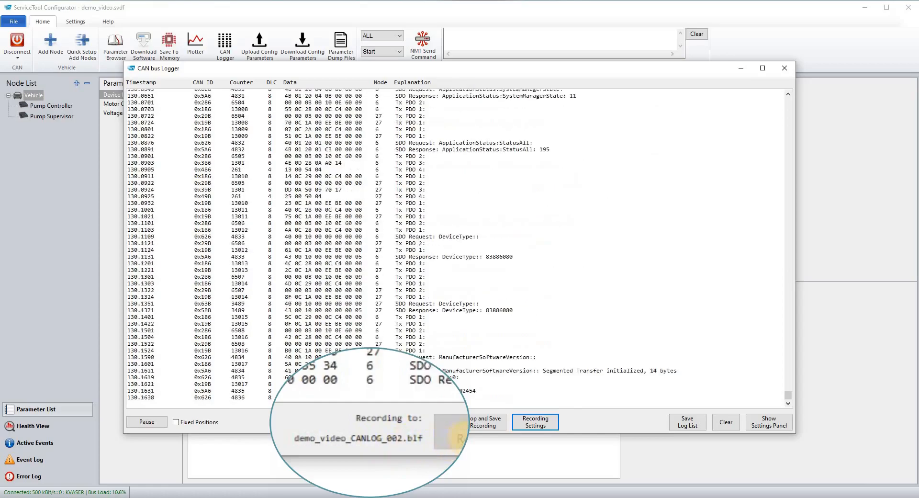
{"action": "left_click", "coordinate": [472, 421]}
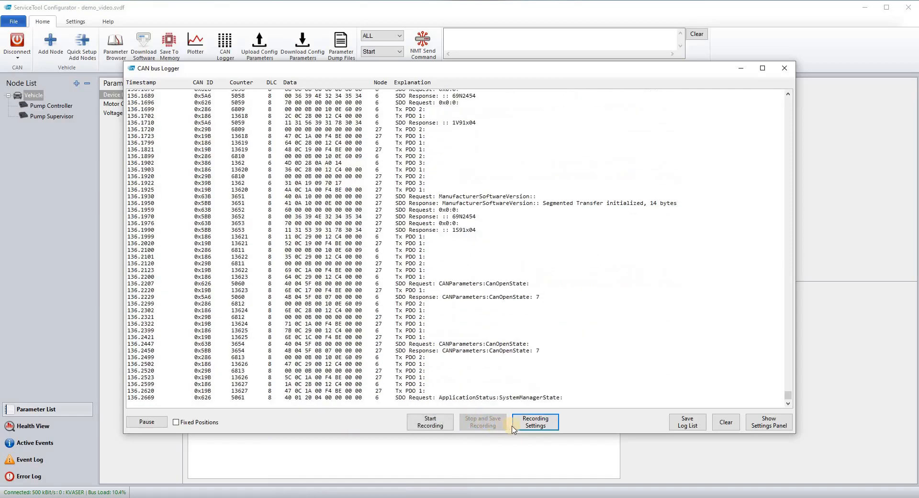
Set the automatic log file increment to every 0.05 minutes, and make and save a recording with that interval.
{"action": "left_click", "coordinate": [546, 423]}
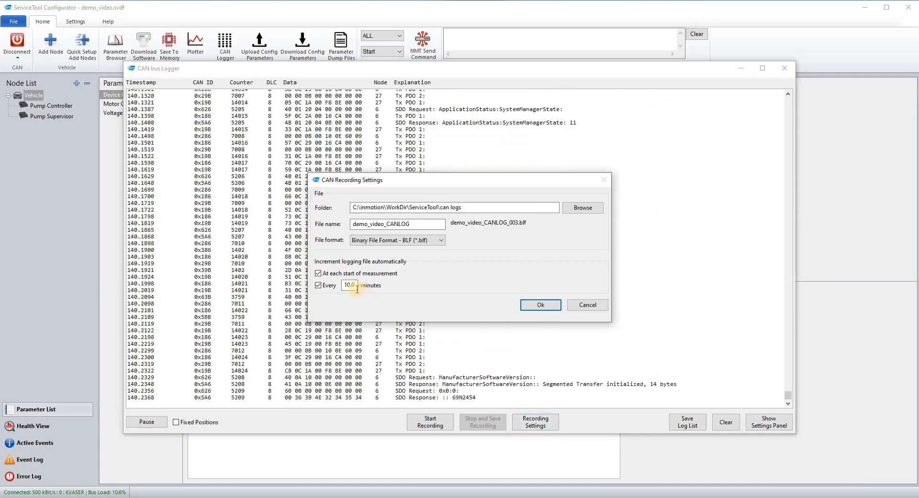
{"action": "left_click_drag", "start_coordinate": [356, 286], "coordinate": [339, 287]}
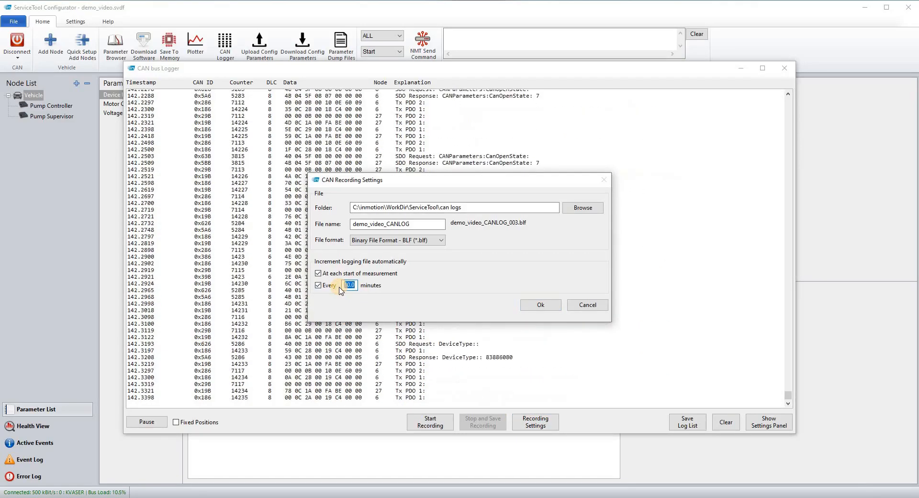
{"action": "type", "text": "0."}
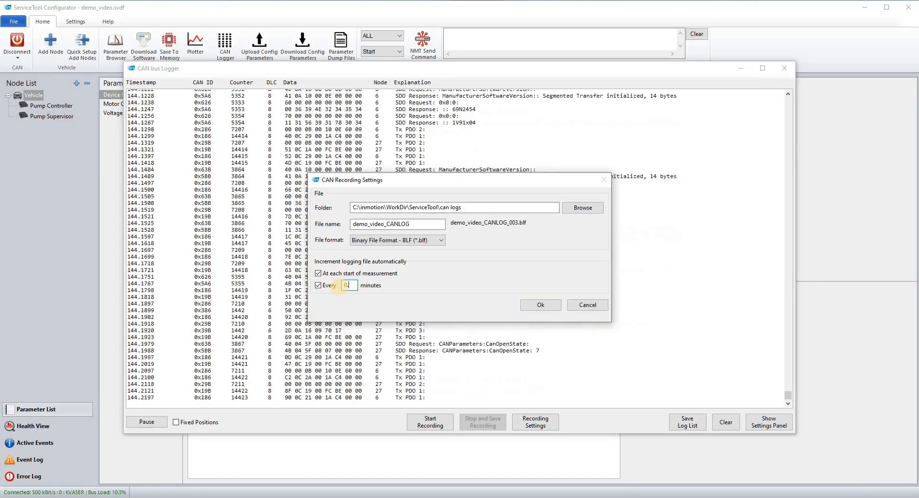
{"action": "type", "text": "05"}
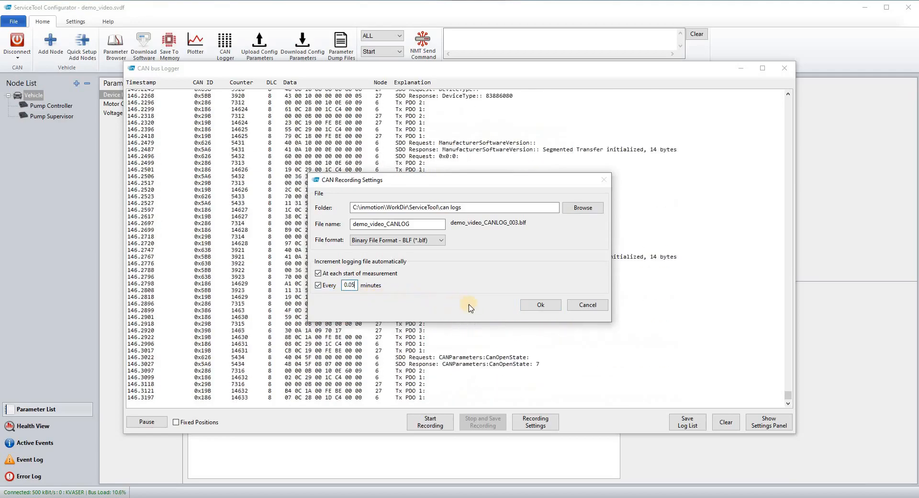
{"action": "left_click", "coordinate": [536, 306]}
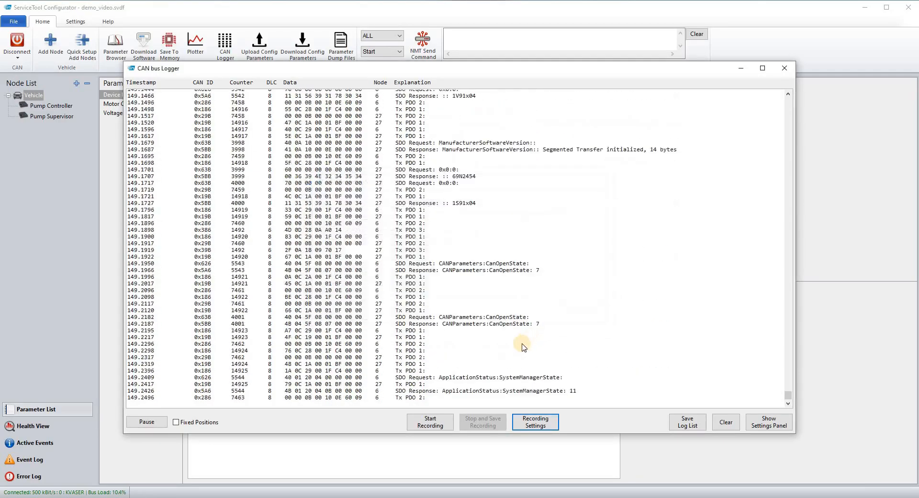
{"action": "left_click", "coordinate": [458, 429]}
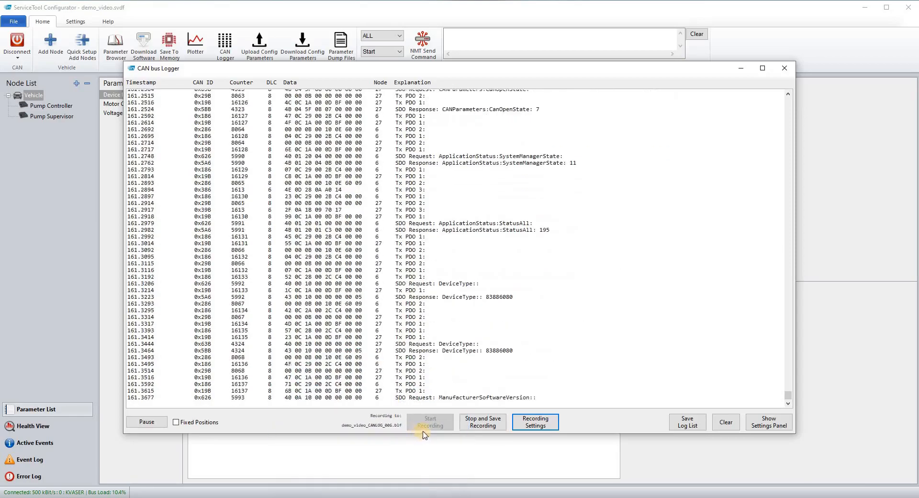
{"action": "left_click", "coordinate": [497, 426]}
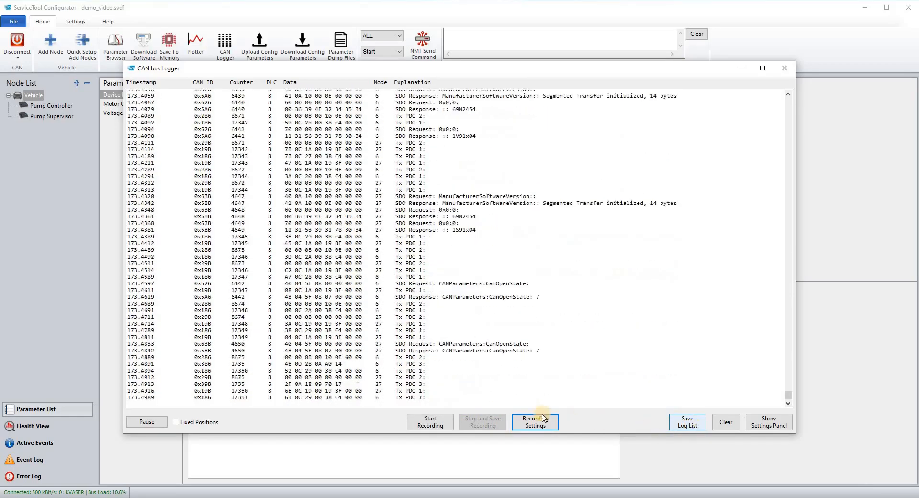
Pause the live CAN log and look back through the most recent messages.
{"action": "left_click", "coordinate": [158, 422]}
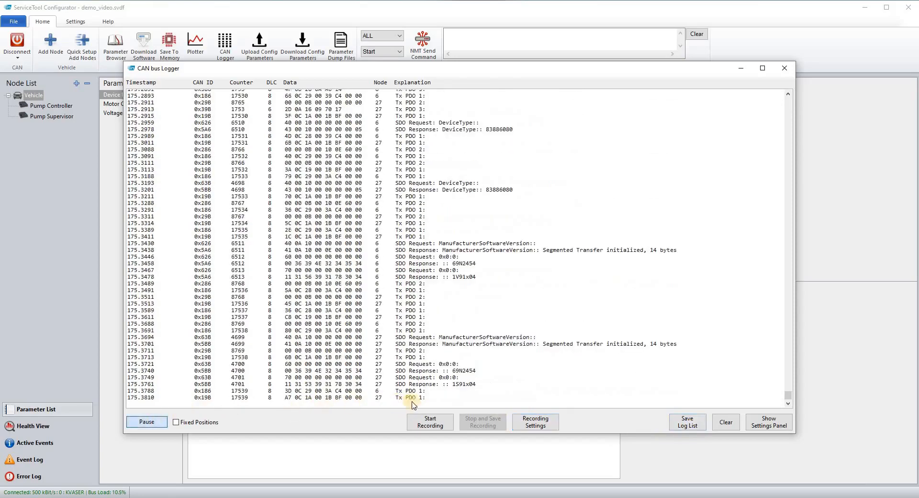
{"action": "scroll", "coordinate": [474, 380], "scroll_direction": "up", "scroll_amount": 20}
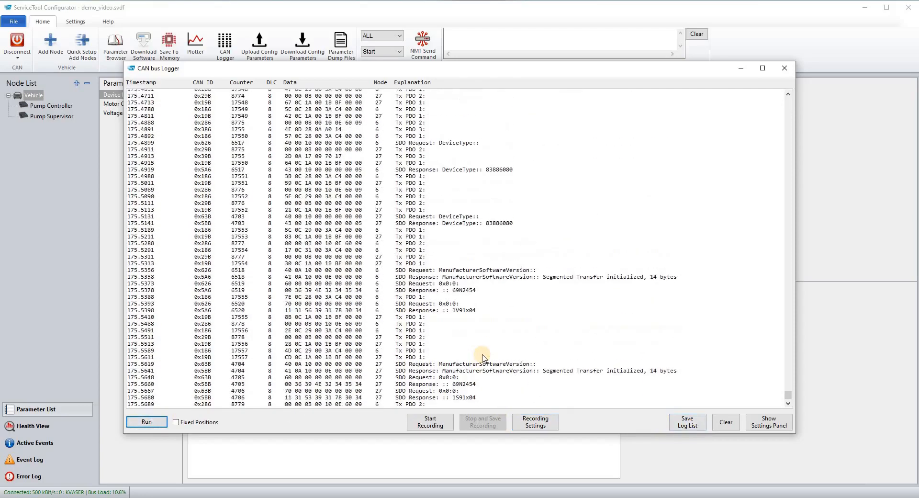
{"action": "scroll", "coordinate": [478, 335], "scroll_direction": "up", "scroll_amount": 20}
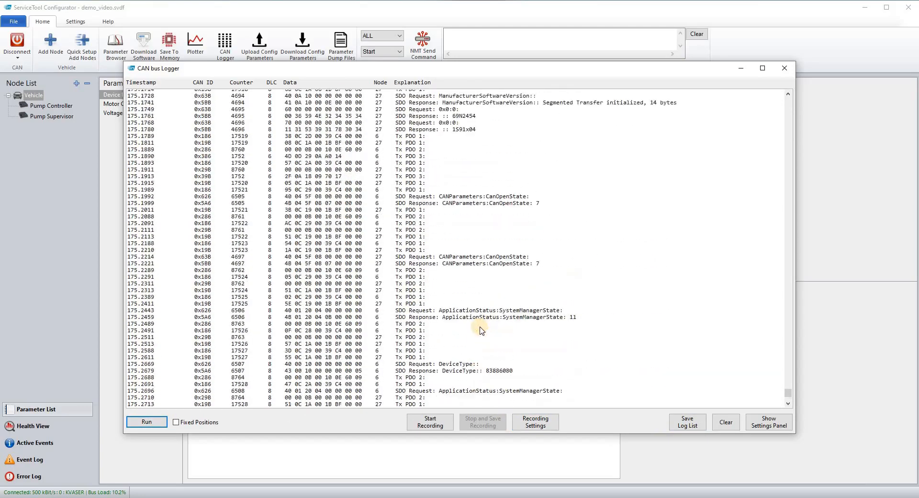
{"action": "scroll", "coordinate": [484, 334], "scroll_direction": "down", "scroll_amount": 20}
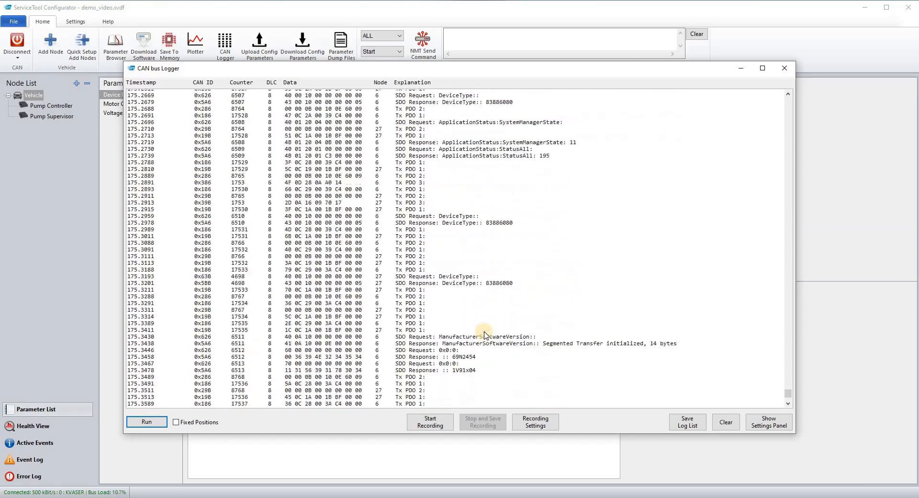
{"action": "scroll", "coordinate": [508, 357], "scroll_direction": "down", "scroll_amount": 13}
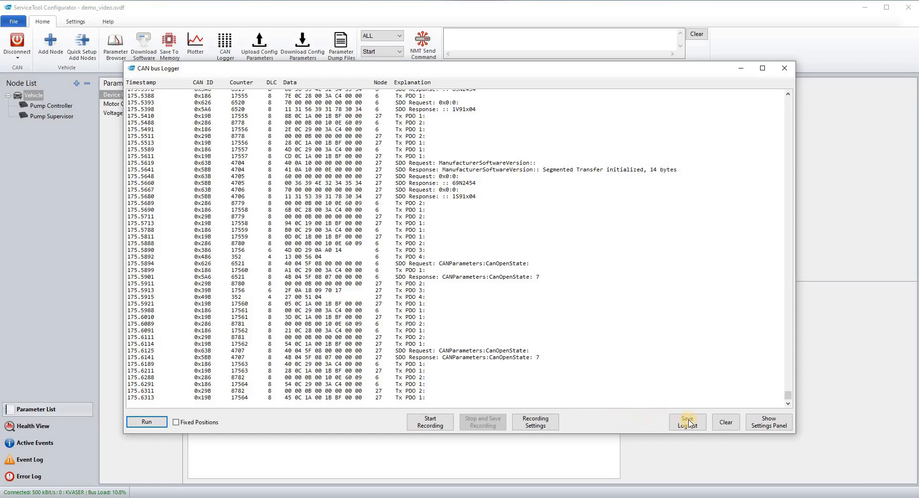
Limit the detected signals to the SDO Response messages 0x5A6 and 0x5BB in the logger settings and resume the log.
{"action": "left_click", "coordinate": [770, 425]}
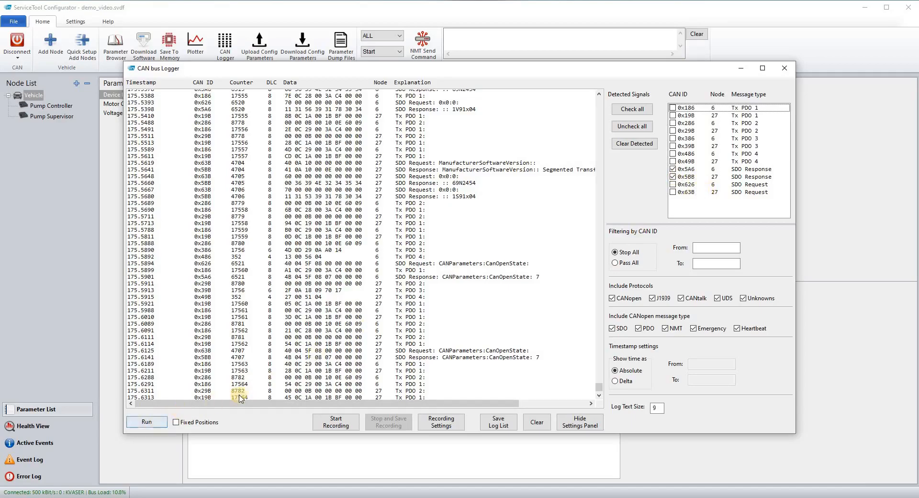
{"action": "left_click", "coordinate": [149, 422]}
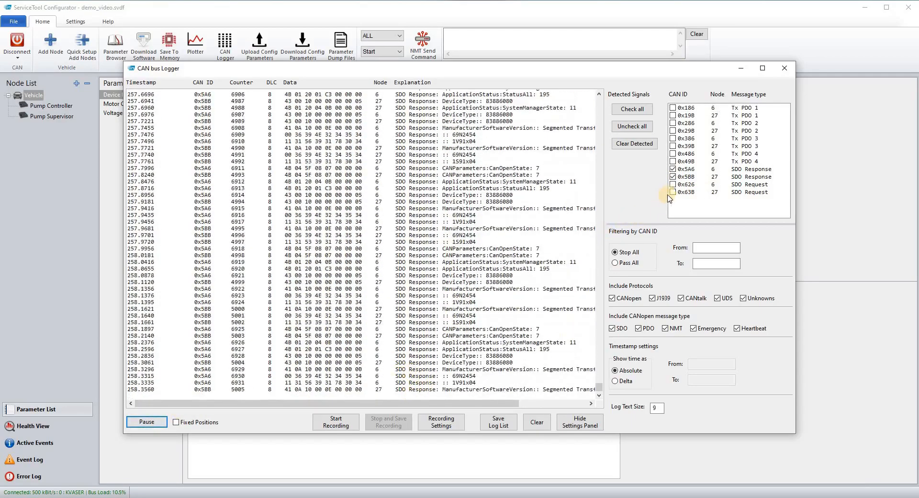
Filter the log by CAN ID from 580 to 600 with the Pass All option.
{"action": "left_click", "coordinate": [707, 243]}
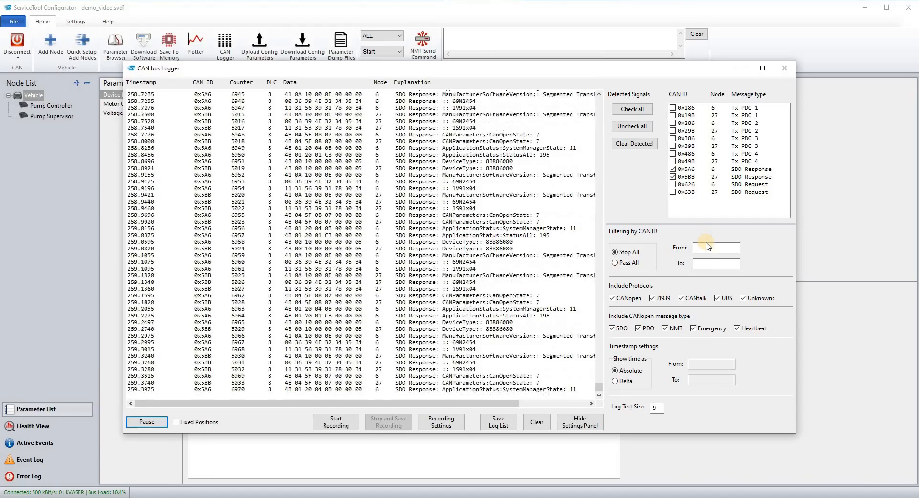
{"action": "left_click", "coordinate": [707, 247]}
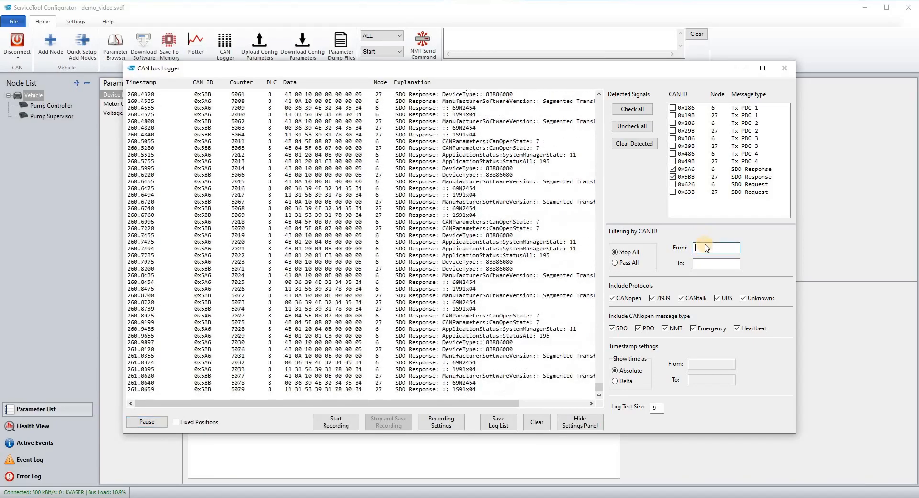
{"action": "type", "text": "5"}
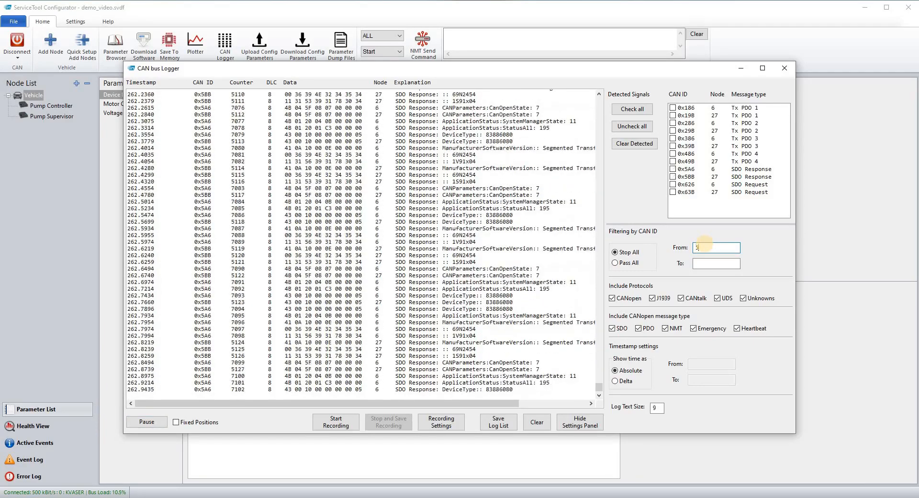
{"action": "type", "text": "80"}
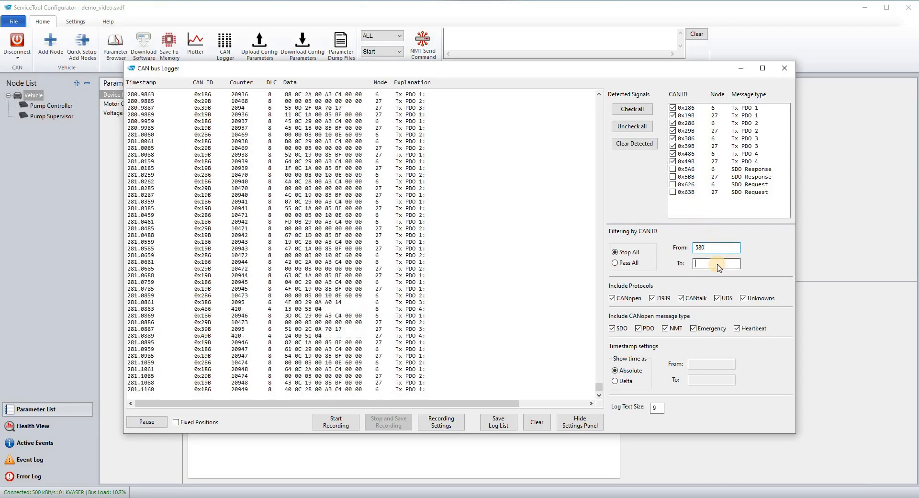
{"action": "type", "text": "00"}
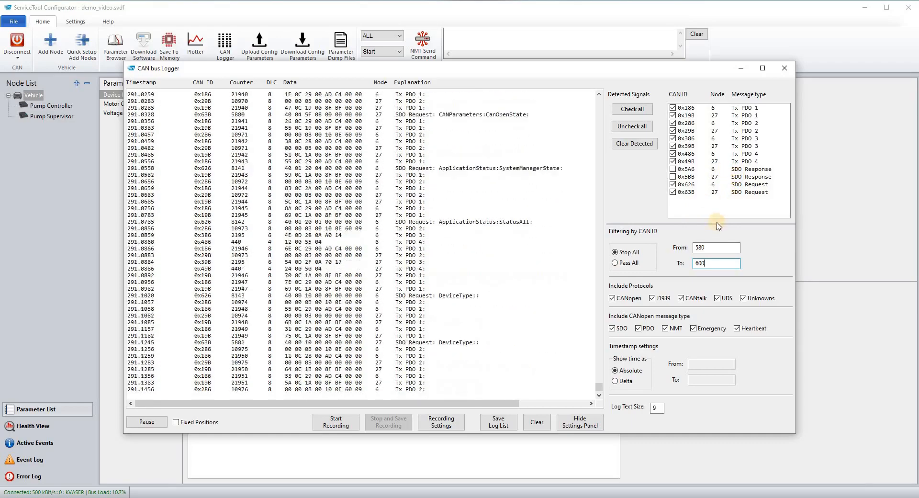
{"action": "left_click", "coordinate": [621, 263]}
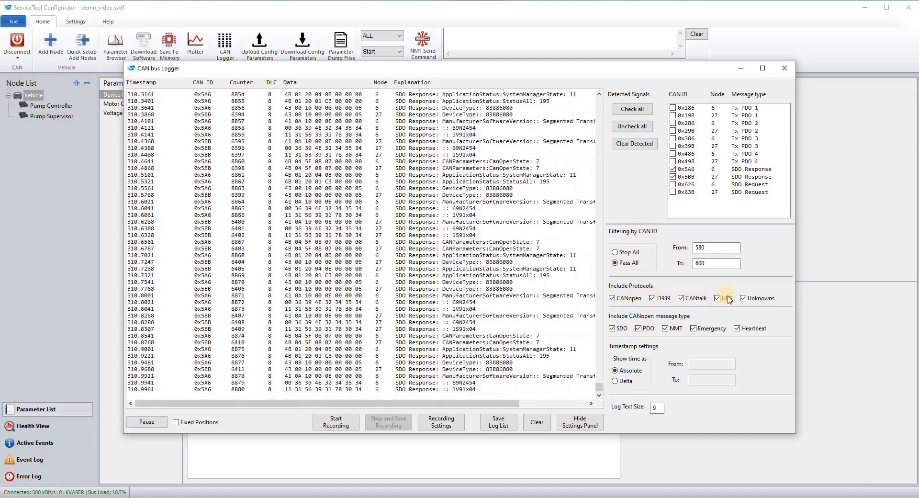
Limit the included CANopen message types to PDO by excluding SDO, NMT, Emergency and Heartbeat.
{"action": "left_click", "coordinate": [613, 329]}
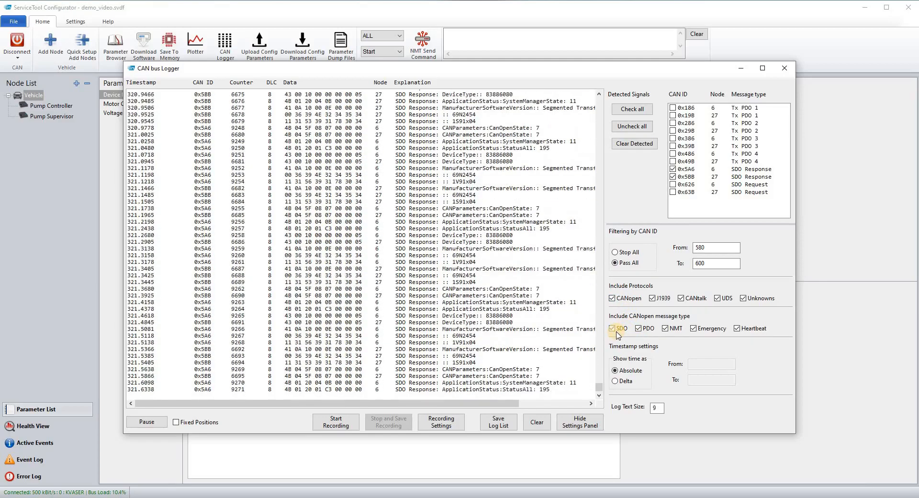
{"action": "left_click", "coordinate": [689, 330]}
{"action": "left_click", "coordinate": [737, 330]}
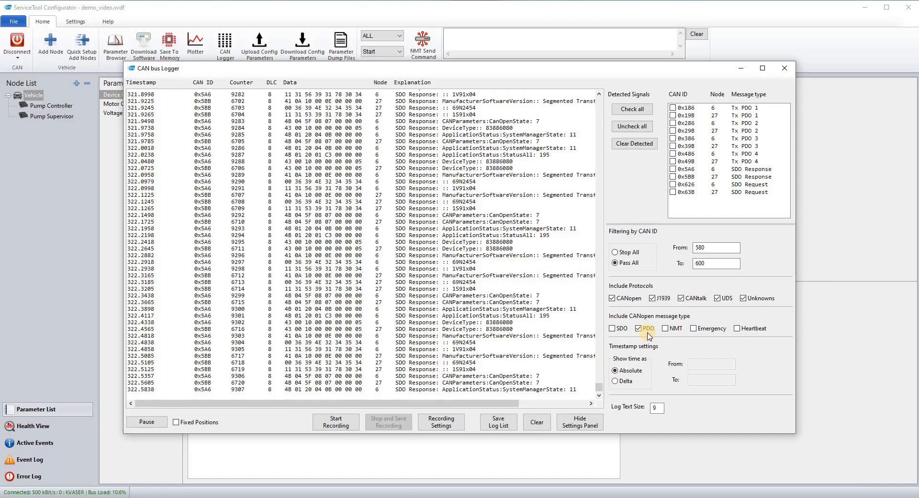
Clear both the start and end values of the CAN ID filter range.
{"action": "double_click", "coordinate": [707, 265]}
{"action": "key", "text": "BackSpace"}
{"action": "double_click", "coordinate": [694, 248]}
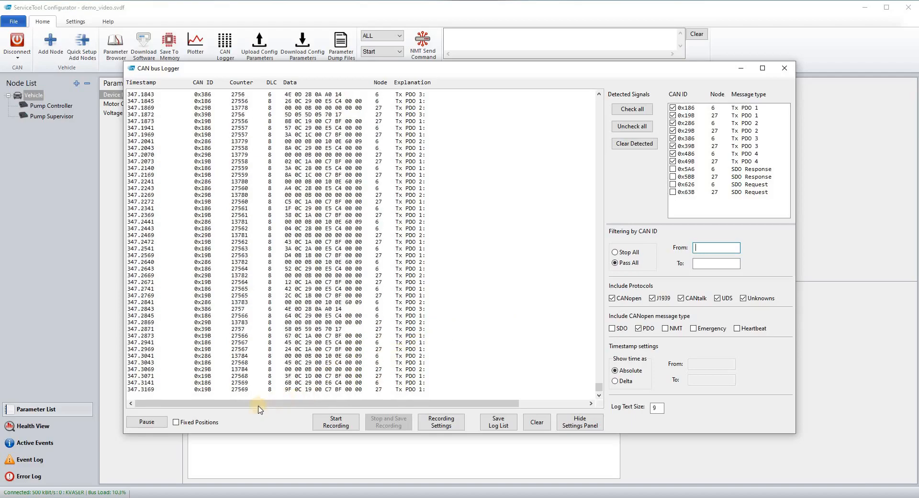
Show the log messages in fixed positions and display timestamps as Delta, with the timestamp range starting from 0.400.
{"action": "left_click", "coordinate": [176, 422]}
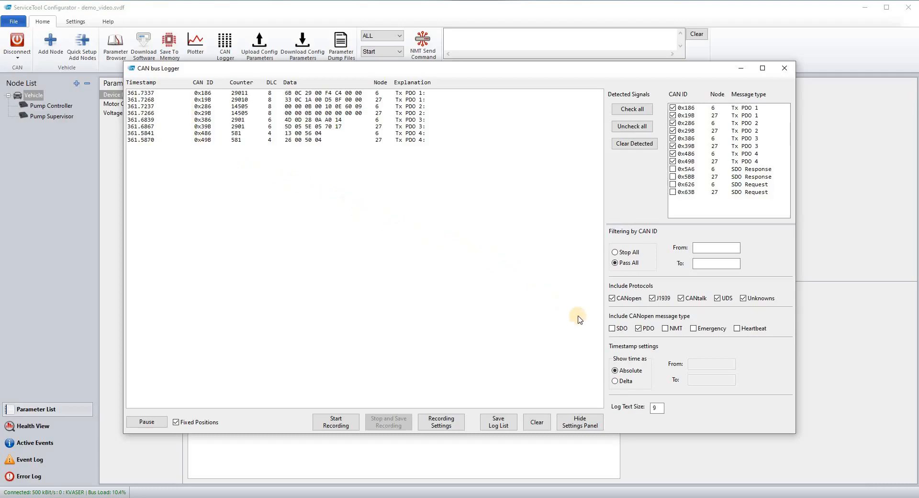
{"action": "left_click", "coordinate": [616, 381]}
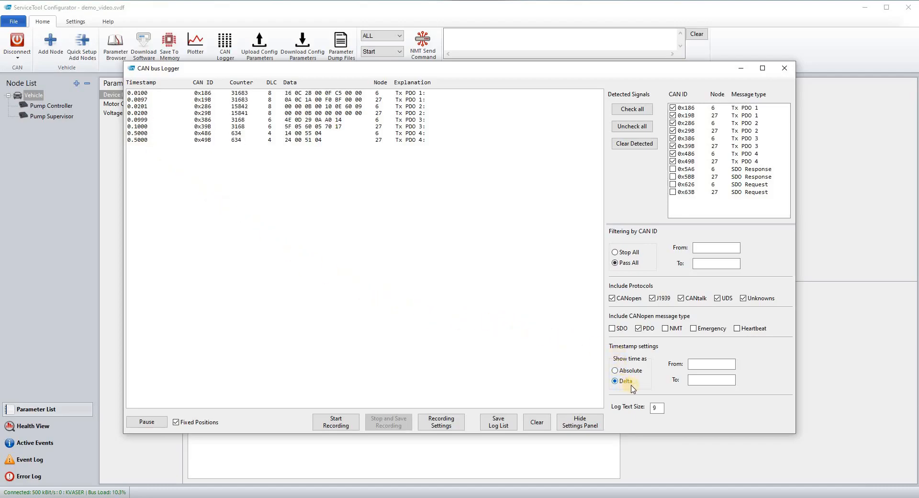
{"action": "left_click", "coordinate": [697, 366]}
{"action": "type", "text": "0.400"}
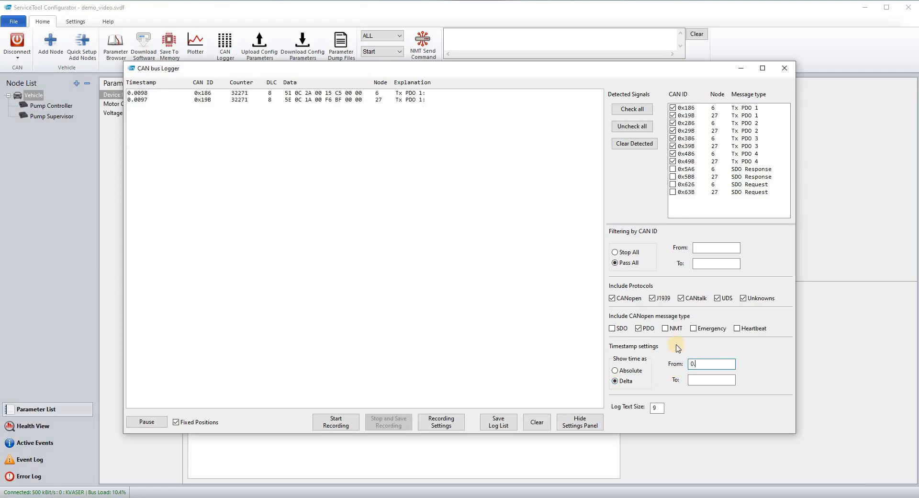